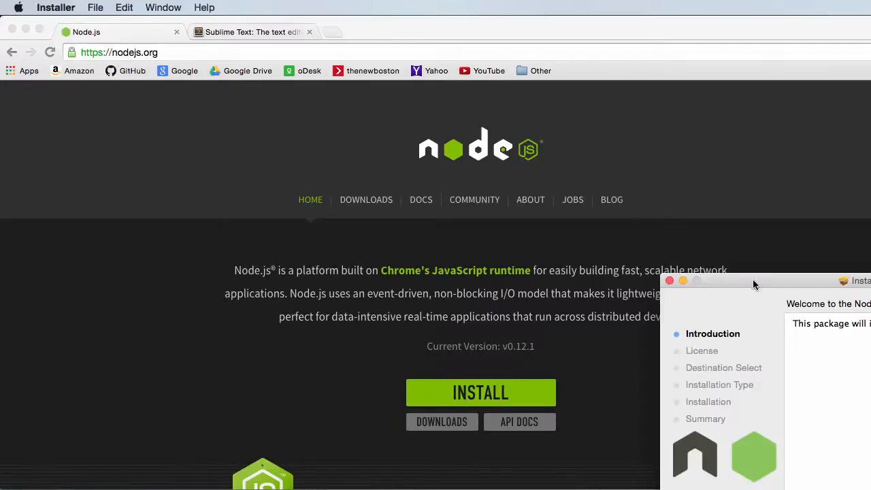
# Step: Complete the Node installer by agreeing to the license, performing the standard install on Macintosh HD, and closing the installer
pyautogui.moveTo(754, 284); pyautogui.dragTo(301, 116)
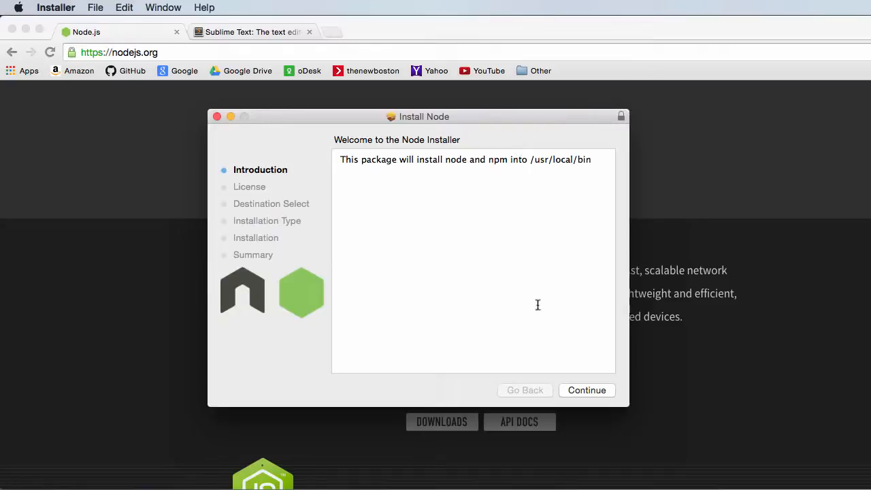
pyautogui.click(584, 391)
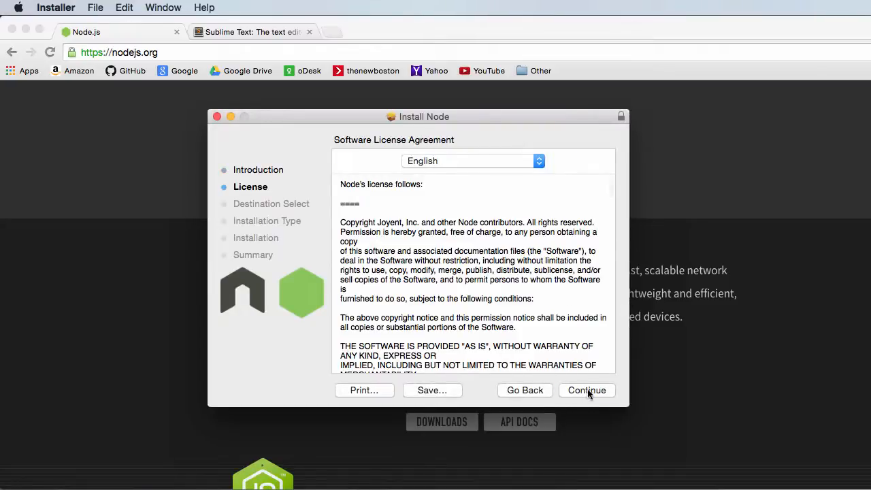
pyautogui.click(586, 390)
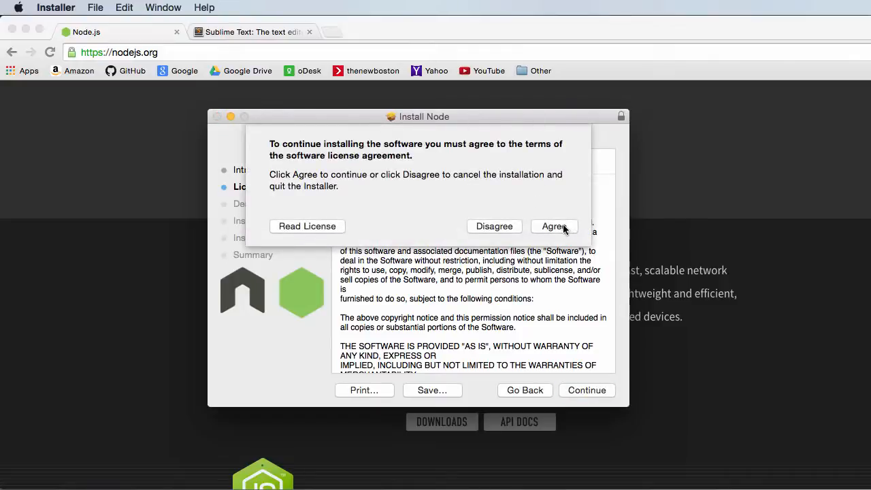
pyautogui.click(555, 226)
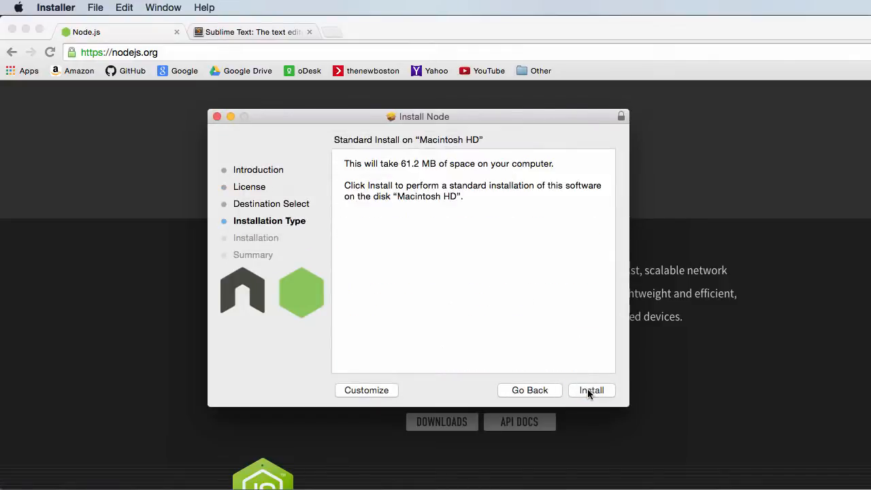
pyautogui.click(589, 391)
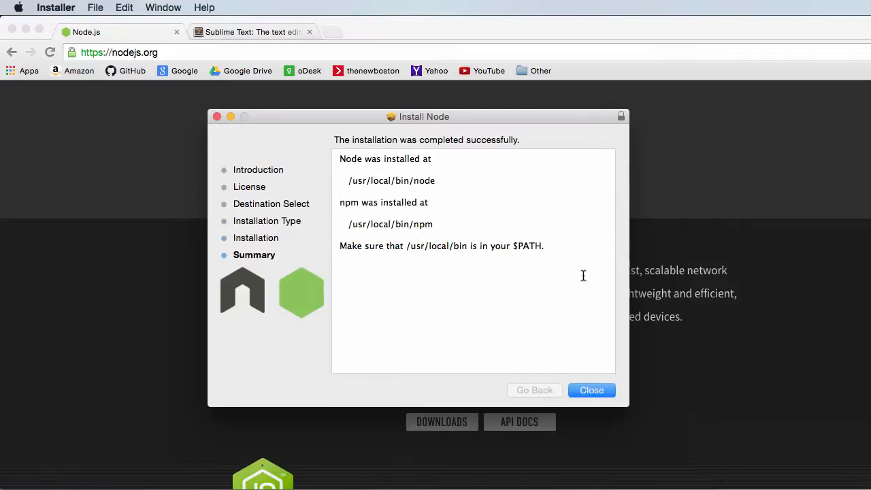
pyautogui.click(592, 392)
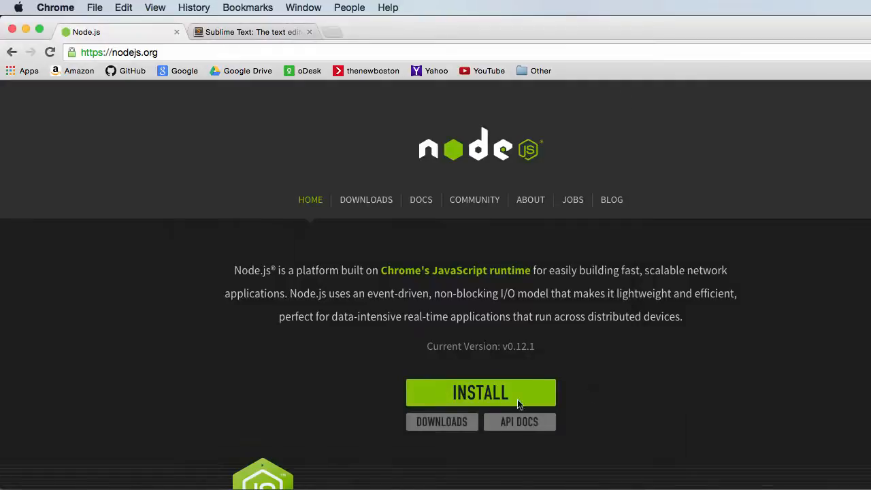
# Step: Minimize the browser window and close the open Terminal window
pyautogui.click(27, 31)
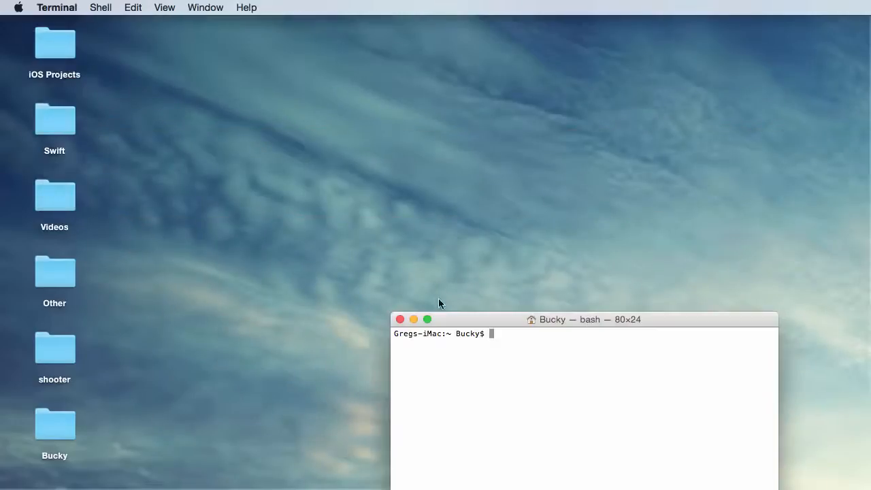
pyautogui.moveTo(468, 320); pyautogui.dragTo(317, 156)
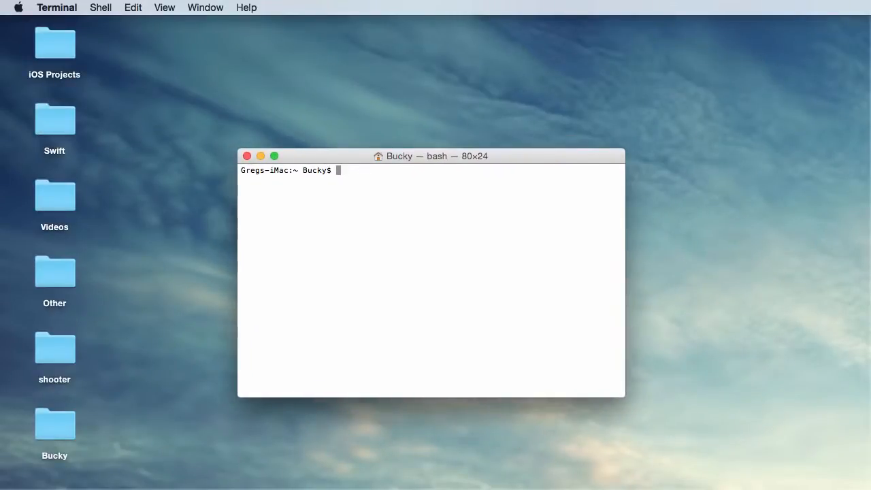
pyautogui.click(247, 157)
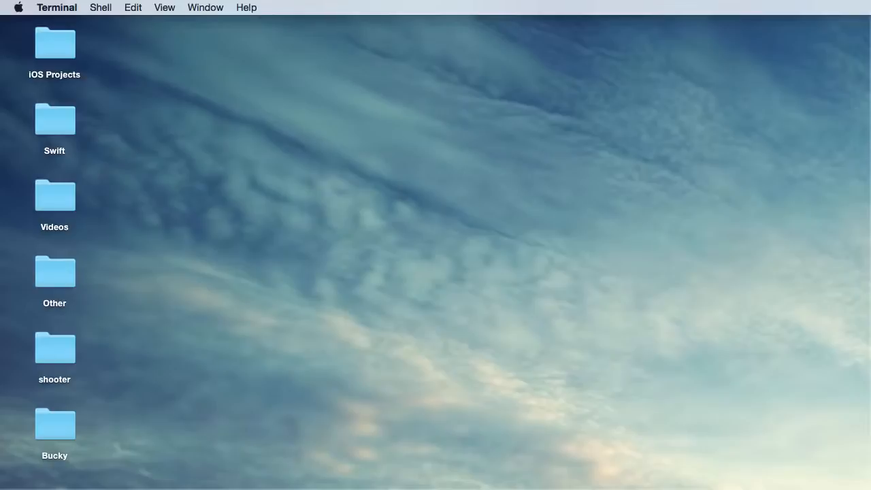
# Step: Locate Terminal in the Utilities folder inside Applications using Finder, and close the Finder window
pyautogui.click(869, 74)
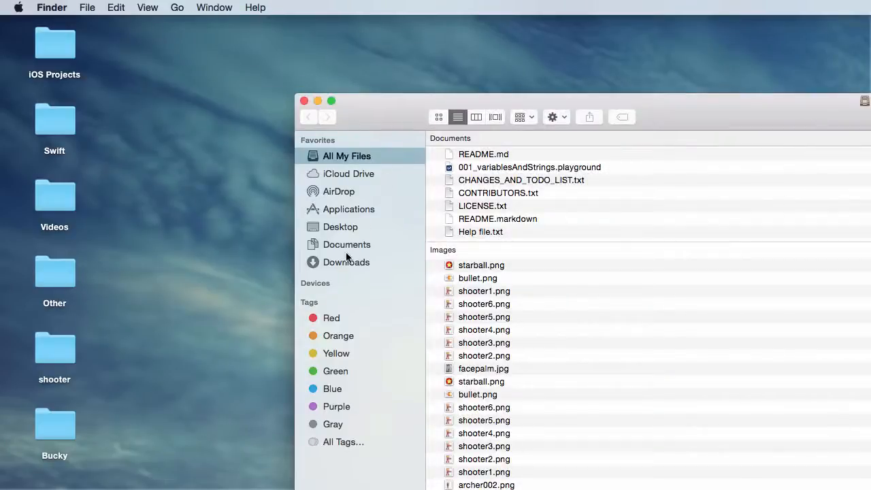
pyautogui.click(346, 208)
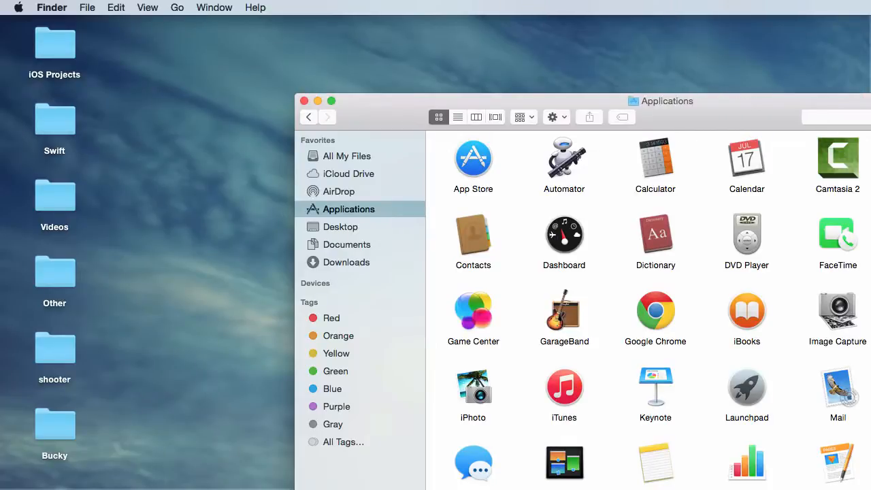
pyautogui.doubleClick(665, 87)
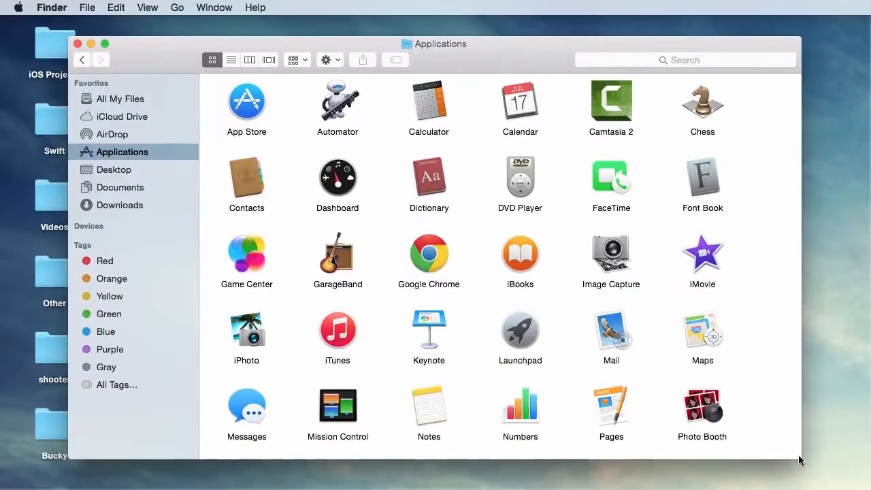
pyautogui.scroll(-3, 591, 320)
pyautogui.scroll(-3, 585, 314)
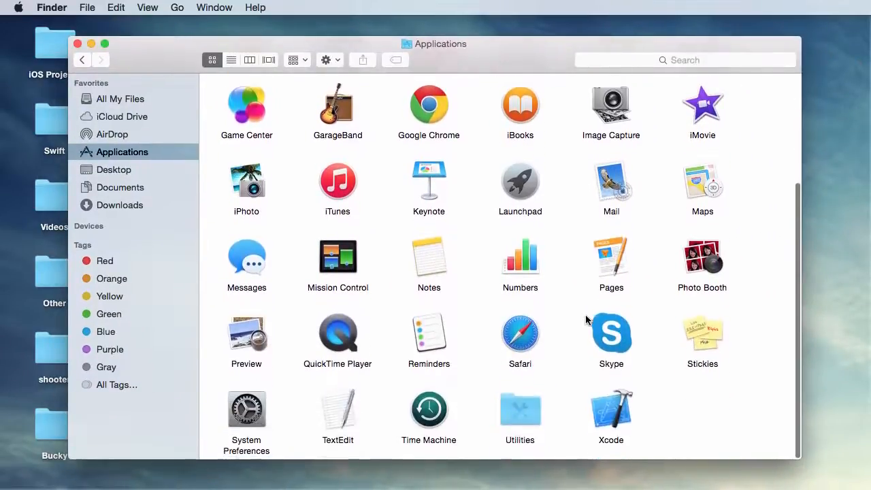
pyautogui.doubleClick(515, 410)
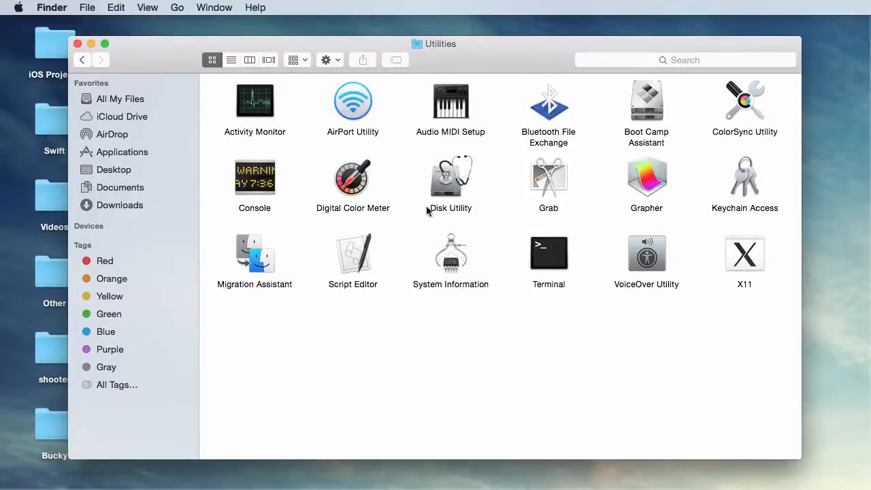
pyautogui.click(549, 258)
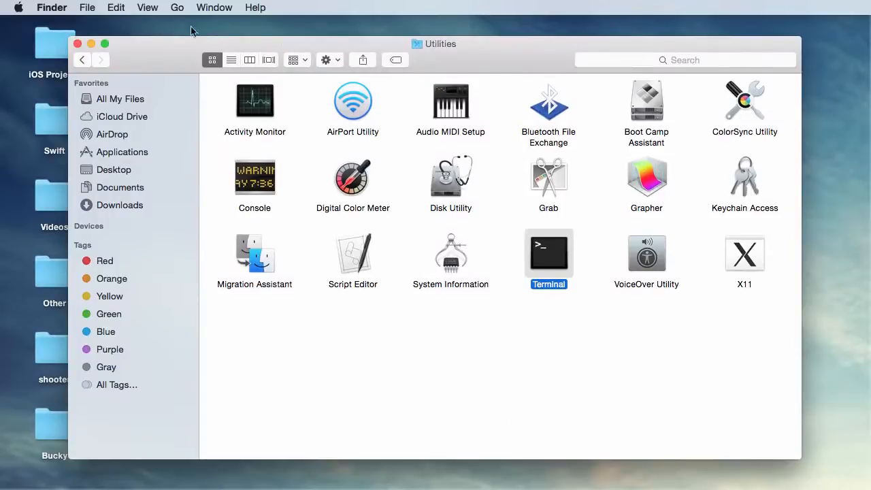
pyautogui.click(78, 44)
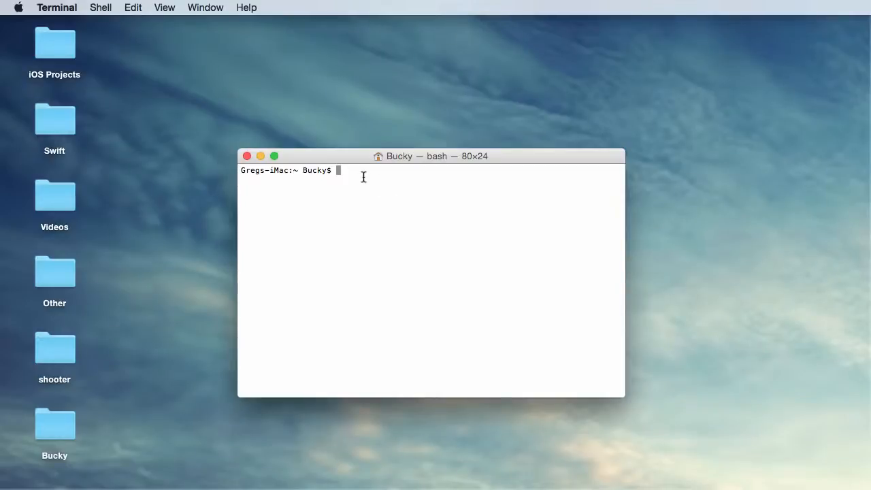
# Step: Start the interactive Node session in Terminal by running the command node
pyautogui.write('ndoe')
pyautogui.press('BackSpace')
pyautogui.press('BackSpace')
pyautogui.press('BackSpace')
pyautogui.write('ode')
pyautogui.press('BackSpace')
pyautogui.press('BackSpace')
pyautogui.press('BackSpace')
pyautogui.write('ode')
pyautogui.press('Return')
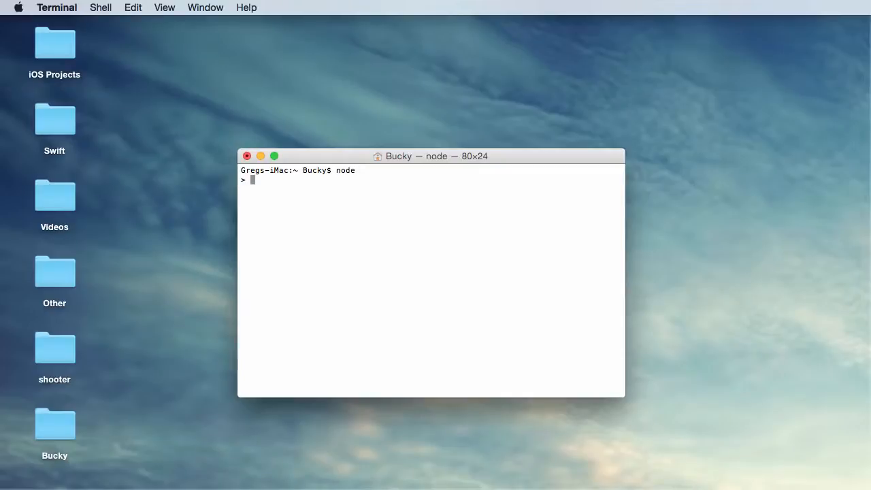
# Step: Run console.log('tuna'); in the Node session to test the installation
pyautogui.write("console.log()''")
pyautogui.press('Left')
pyautogui.write('tuna')
pyautogui.press('Right')
pyautogui.write(';')
pyautogui.press('Return')
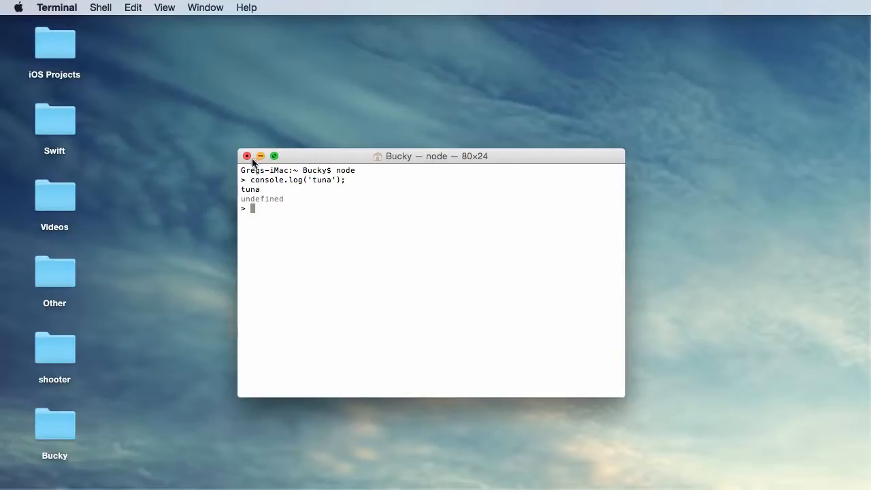
# Step: Quit Terminal, ending the running Node session
pyautogui.click(58, 7)
pyautogui.click(55, 150)
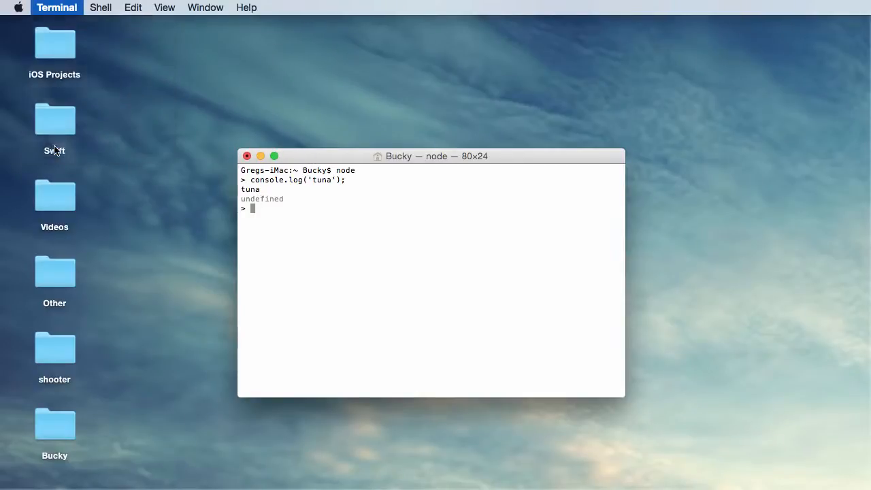
pyautogui.click(515, 233)
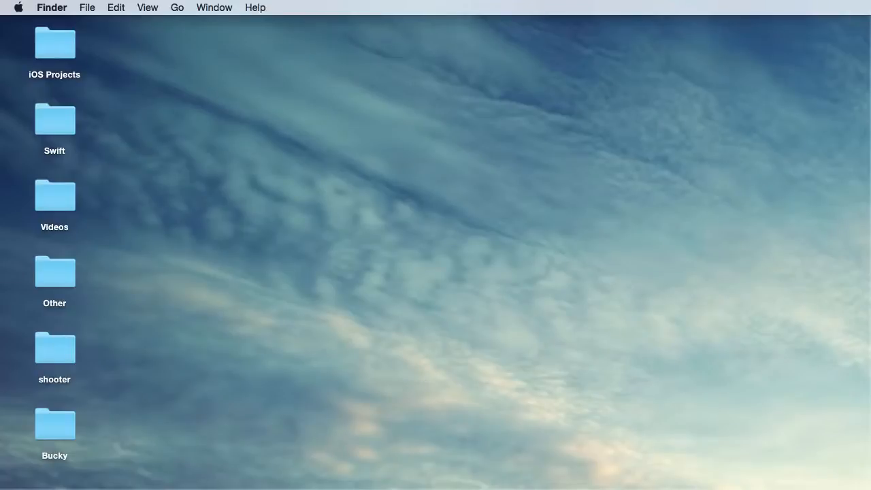
# Step: Switch to Chrome and download Sublime Text 2.0.2 for OS X from the Sublime Text website
pyautogui.press('super+Tab')
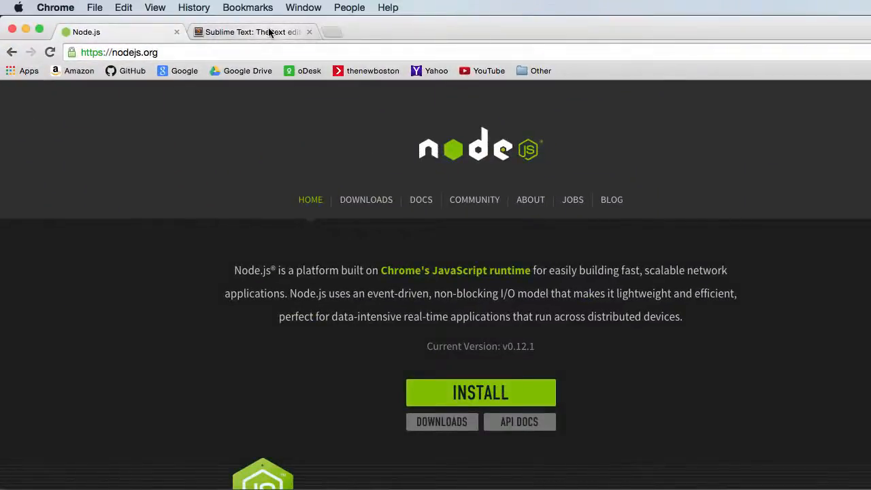
pyautogui.click(268, 32)
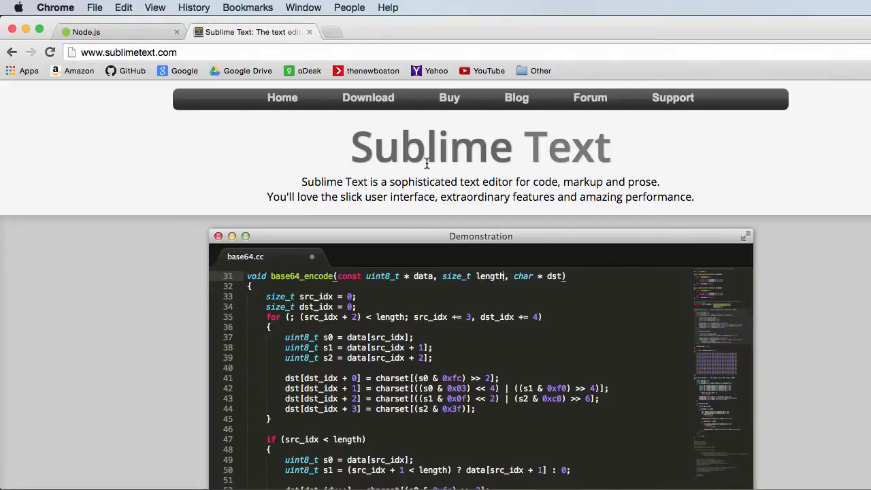
pyautogui.scroll(-5, 688, 192)
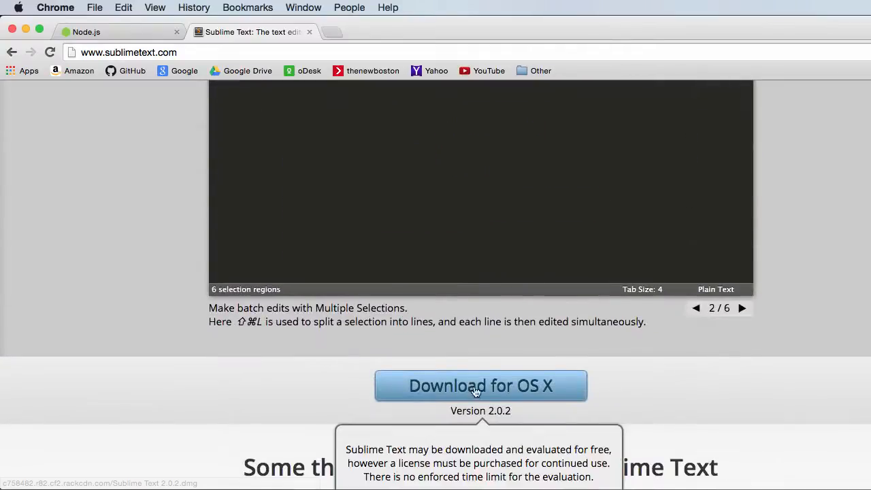
pyautogui.click(469, 388)
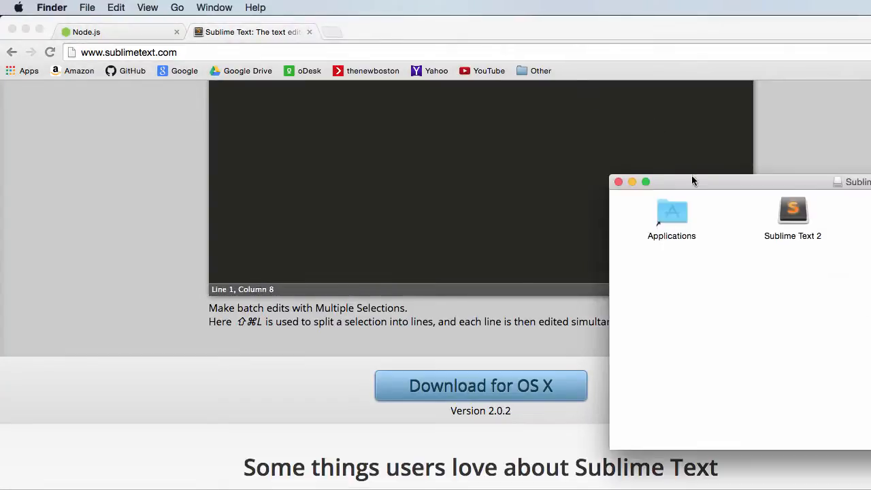
# Step: Launch Sublime Text 2 from the mounted disk image and allow the downloaded application to open
pyautogui.moveTo(699, 185); pyautogui.dragTo(283, 131)
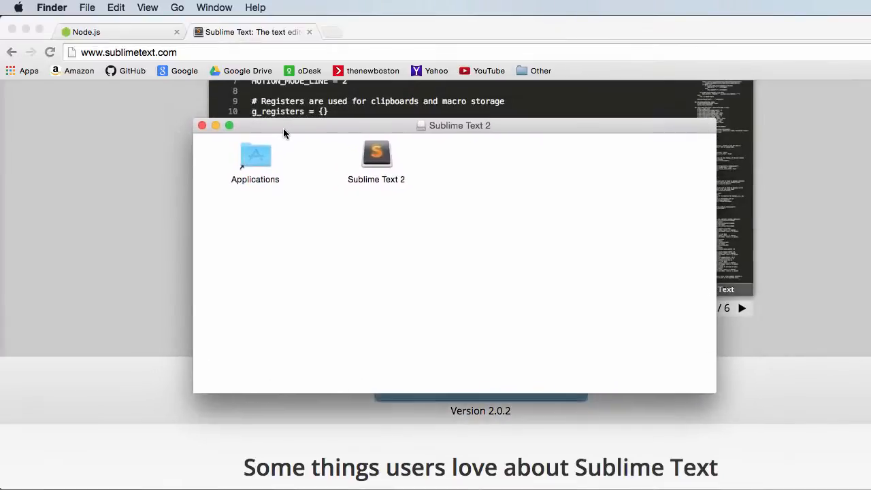
pyautogui.click(378, 156)
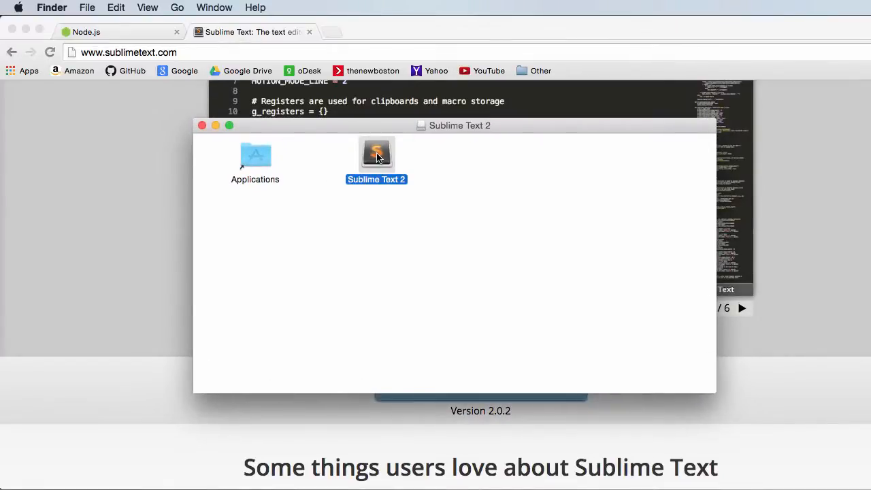
pyautogui.doubleClick(378, 156)
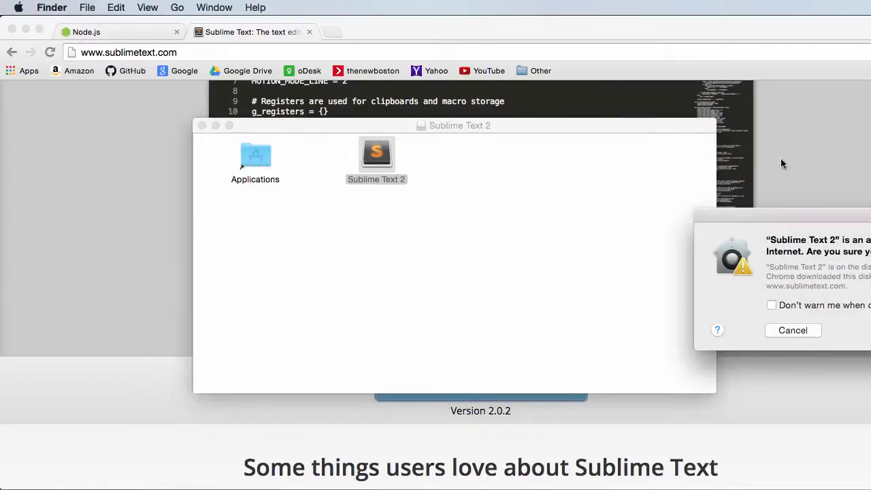
pyautogui.moveTo(858, 263); pyautogui.dragTo(478, 206)
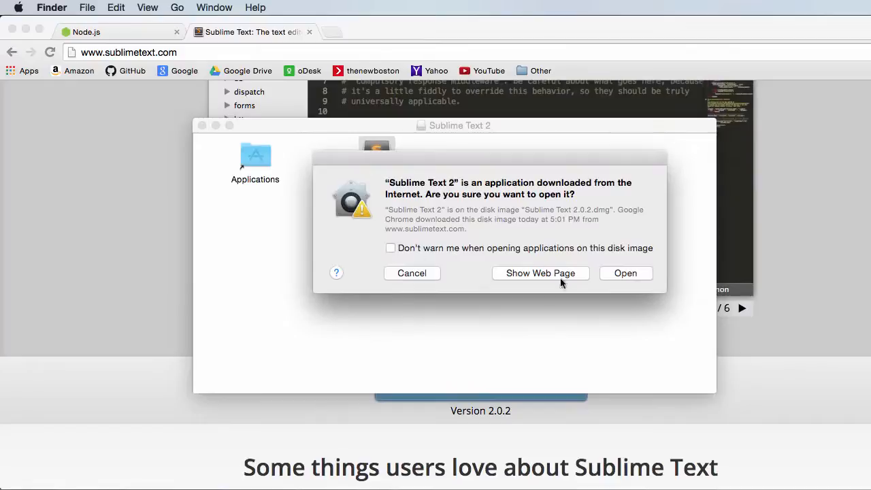
pyautogui.click(626, 273)
# Step: Minimize the browser window and close the Sublime Text 2 disk image window
pyautogui.click(32, 34)
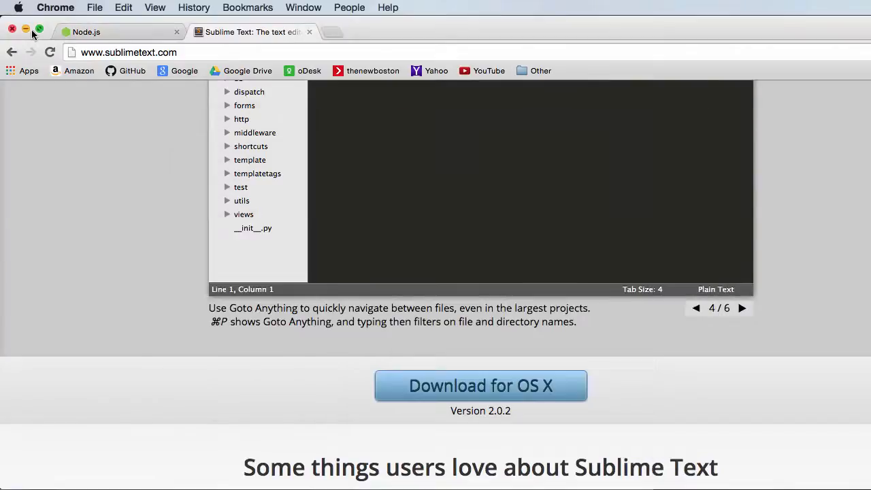
pyautogui.click(25, 30)
pyautogui.click(318, 126)
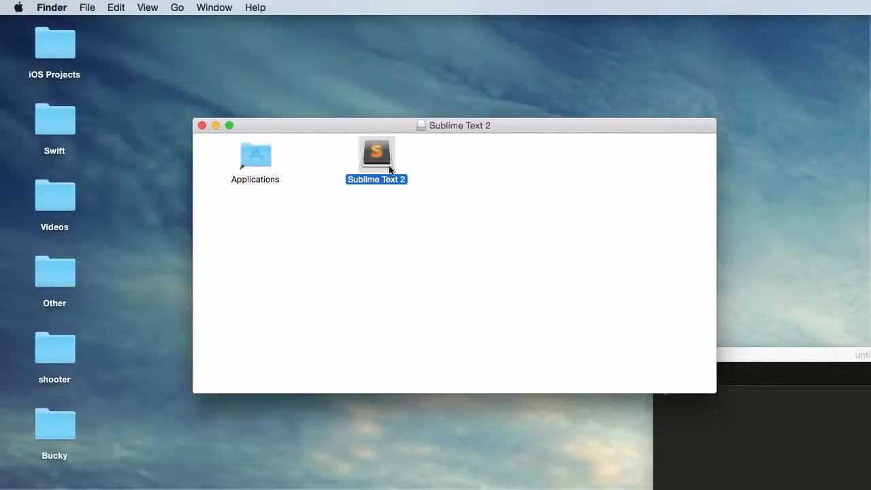
pyautogui.click(201, 126)
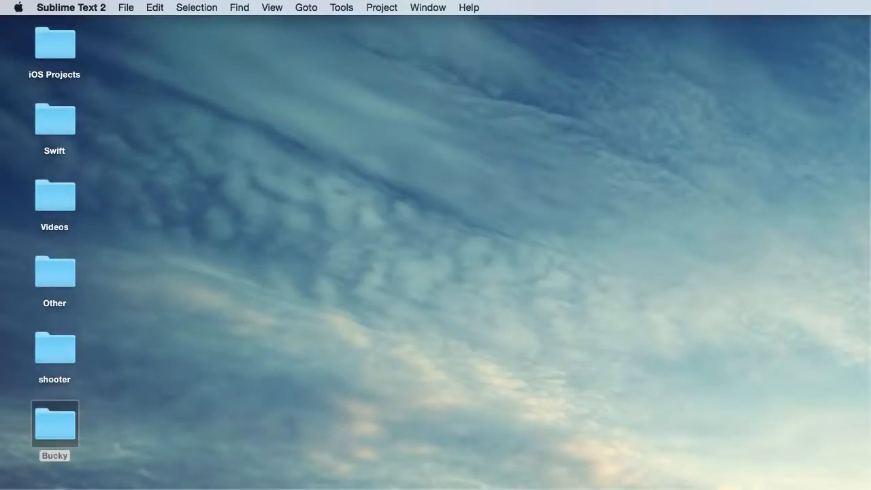
# Step: Create a new empty file in Sublime Text 2 and move its window near the desktop's upper edge
pyautogui.press('super+n')
pyautogui.moveTo(395, 64); pyautogui.dragTo(264, 18)
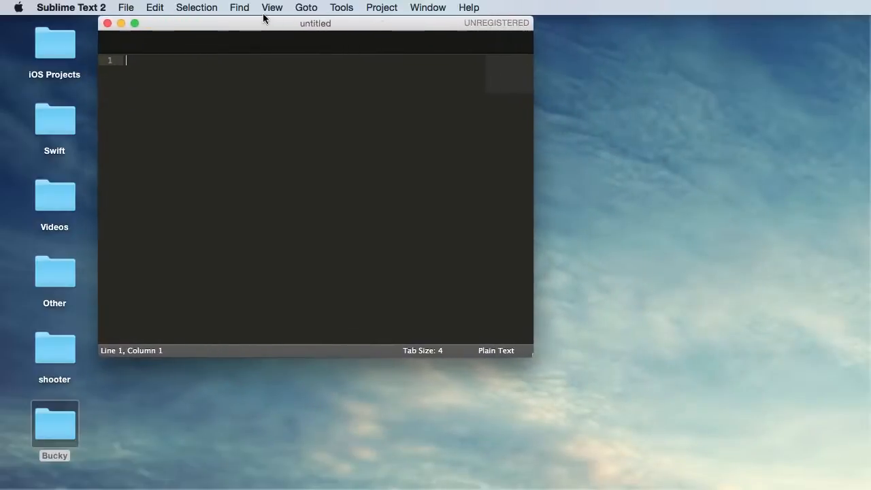
pyautogui.click(126, 8)
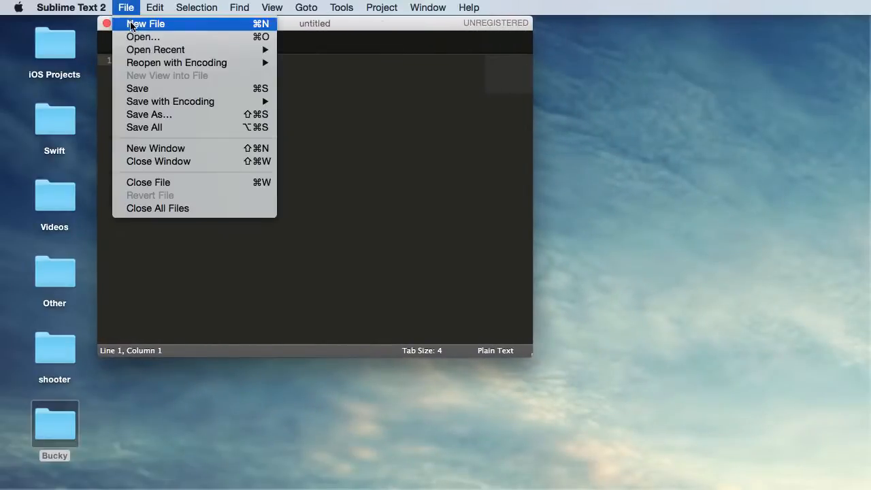
pyautogui.click(130, 24)
# Step: Save the empty file as app.js in the Bucky folder on the Desktop
pyautogui.click(117, 8)
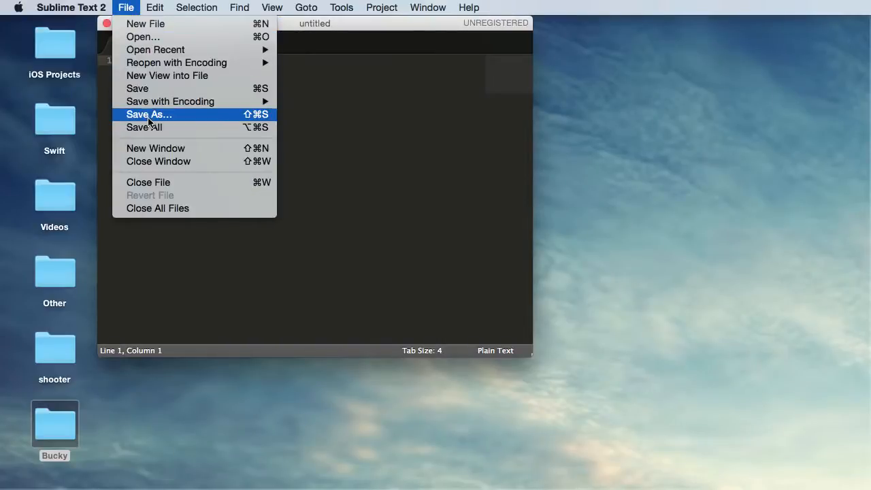
pyautogui.click(148, 114)
pyautogui.moveTo(785, 154); pyautogui.dragTo(349, 56)
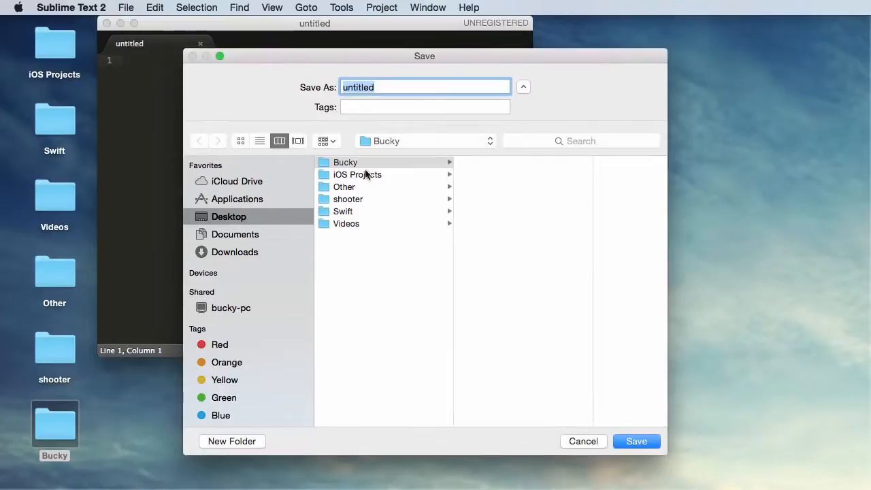
pyautogui.click(398, 87)
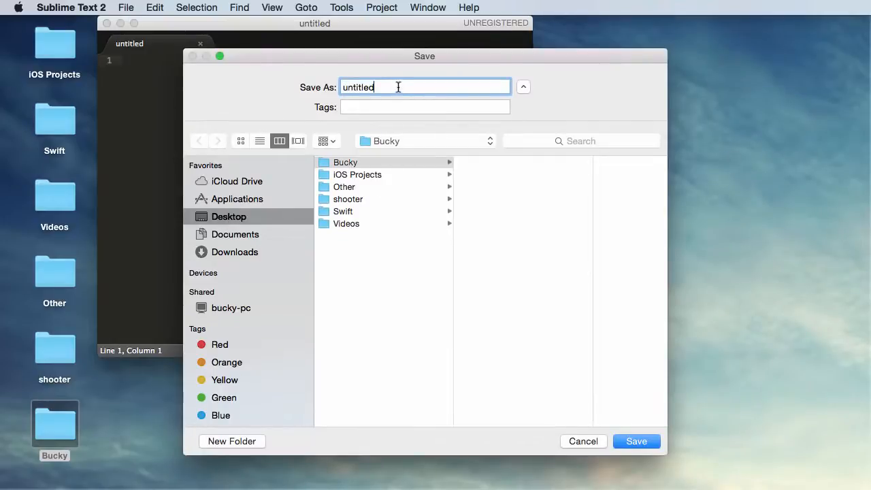
pyautogui.moveTo(398, 87); pyautogui.dragTo(311, 80)
pyautogui.write('app.js')
pyautogui.click(637, 442)
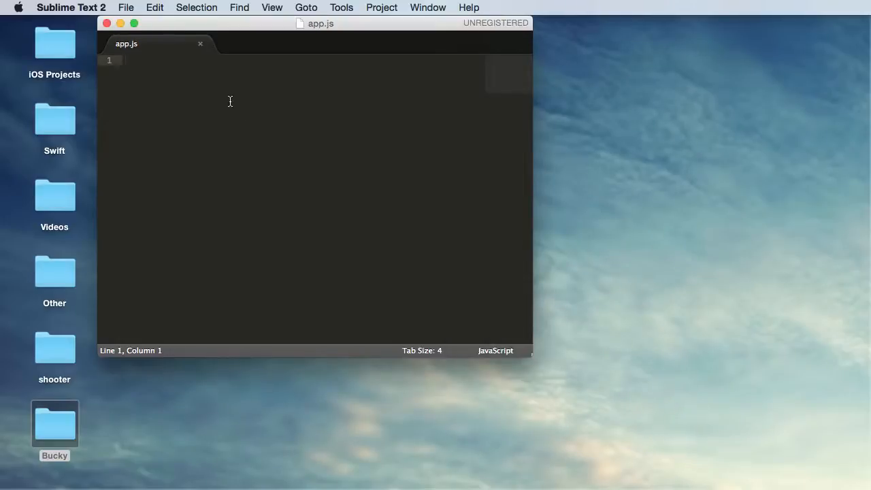
# Step: Write console.log('bacon'); on line 1 of app.js and save the file
pyautogui.write('console.log()')
pyautogui.write('bacon')
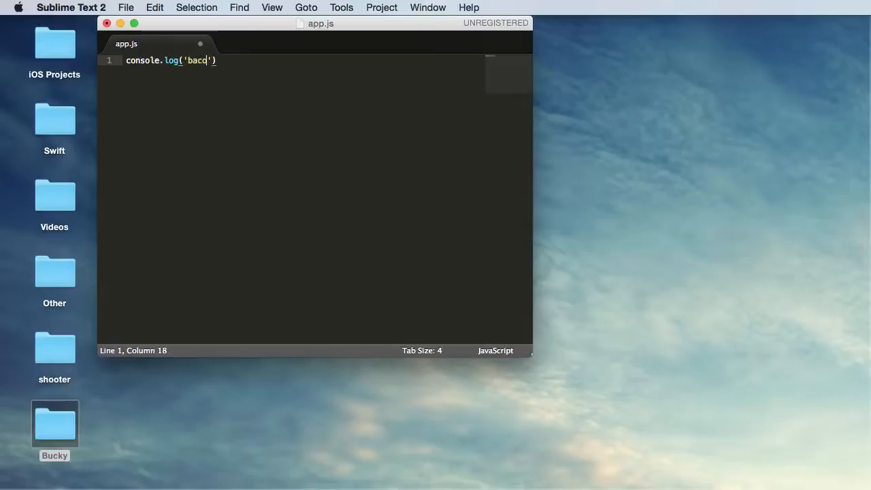
pyautogui.press('BackSpace')
pyautogui.press('BackSpace')
pyautogui.press('BackSpace')
pyautogui.press('BackSpace')
pyautogui.press('BackSpace')
pyautogui.write('bacon')
pyautogui.click(126, 7)
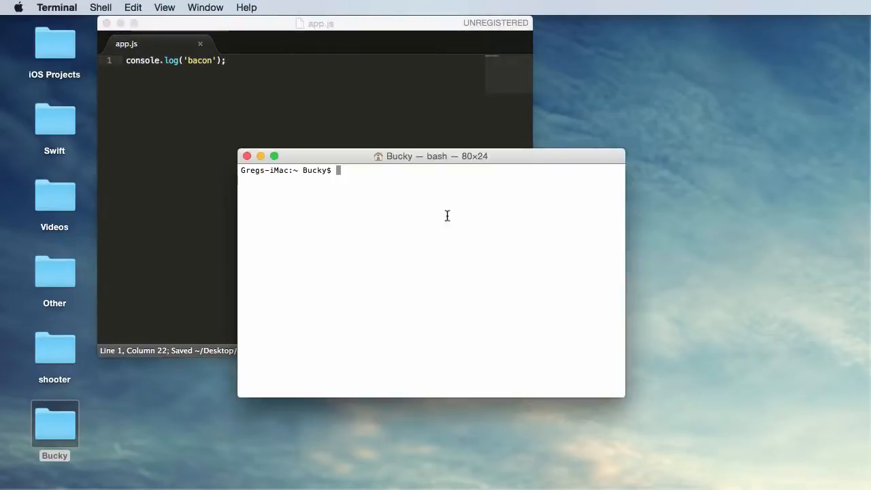
# Step: Switch to Terminal, move its window slightly, and change the working directory to Desktop/Bucky
pyautogui.moveTo(340, 161); pyautogui.dragTo(319, 170)
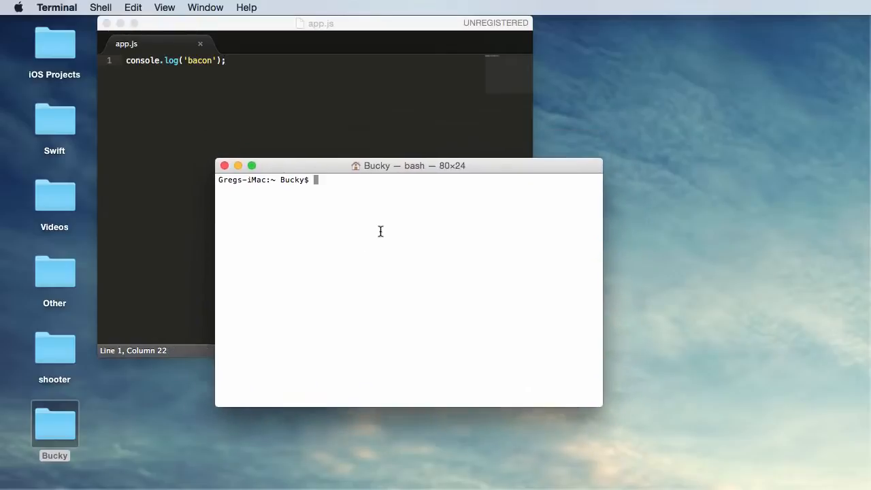
pyautogui.write('cd Desktop')
pyautogui.press('Tab')
pyautogui.write('Bucky')
pyautogui.press('Return')
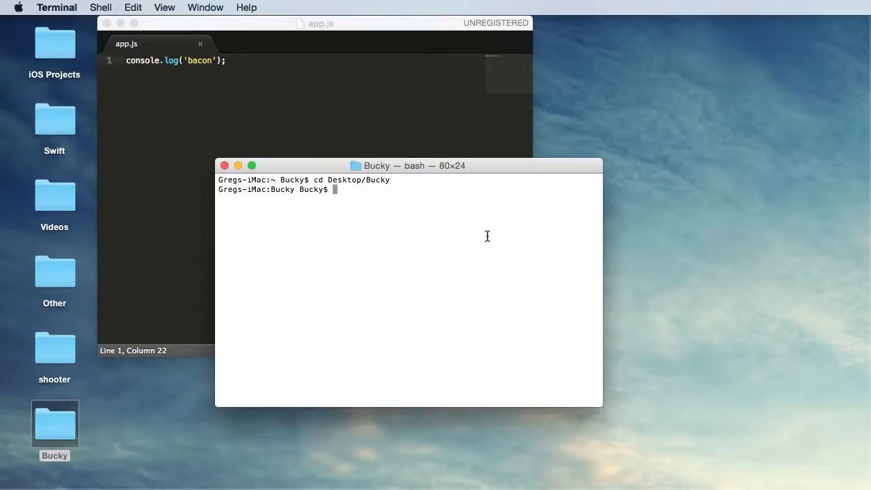
# Step: List the folder's contents with ls and run app.js with Node, highlighting the script's output
pyautogui.write('ls')
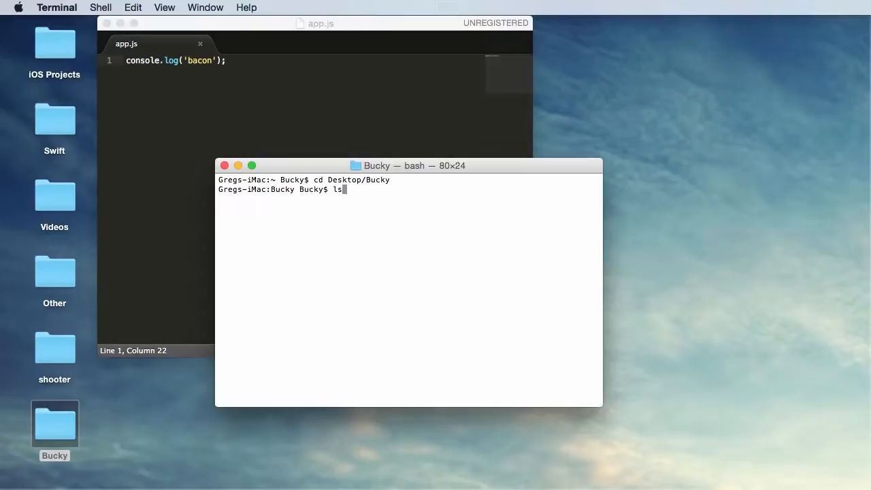
pyautogui.press('Return')
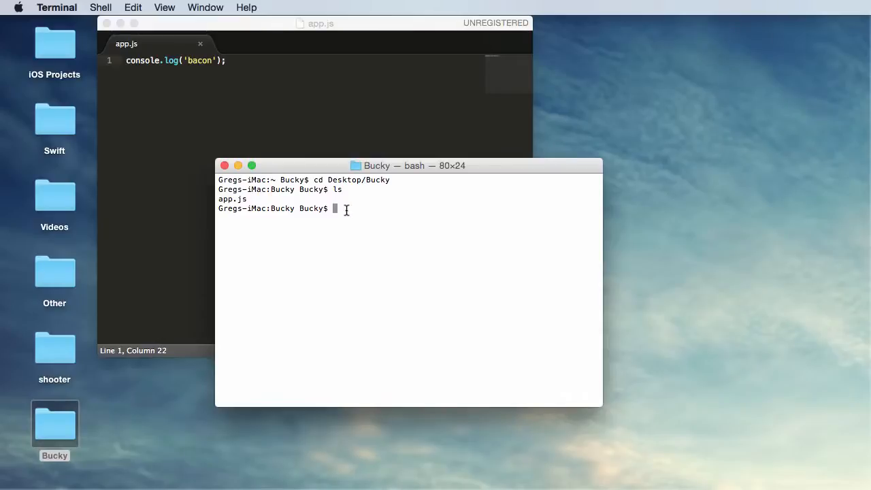
pyautogui.write('node app.js')
pyautogui.press('Return')
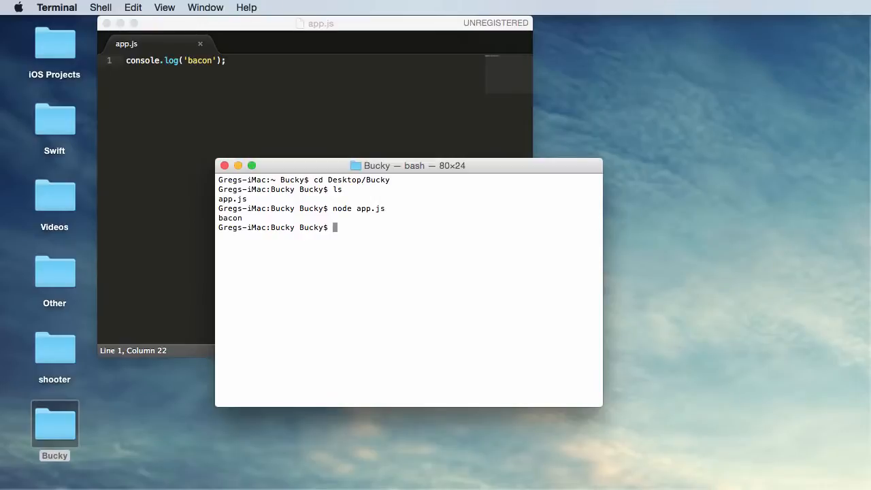
pyautogui.moveTo(244, 218); pyautogui.dragTo(217, 218)
pyautogui.click(248, 218)
# Step: Close the Terminal window and switch back to app.js in Sublime Text 2
pyautogui.click(225, 166)
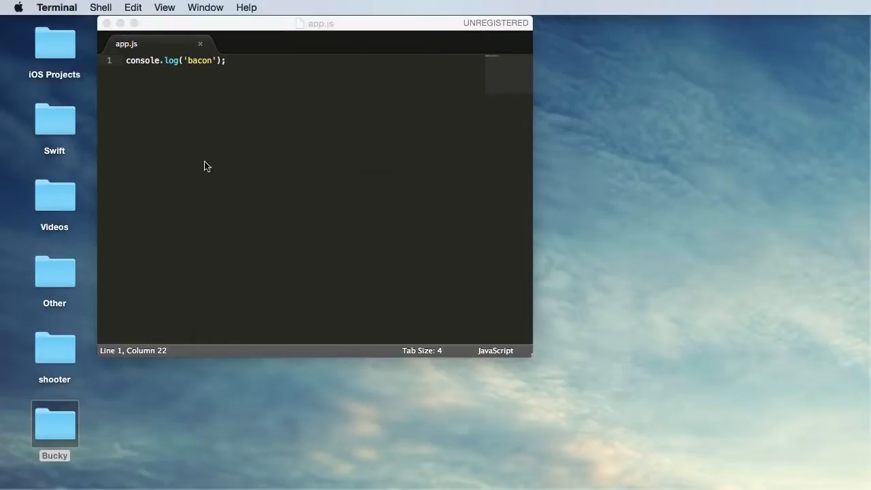
pyautogui.click(211, 28)
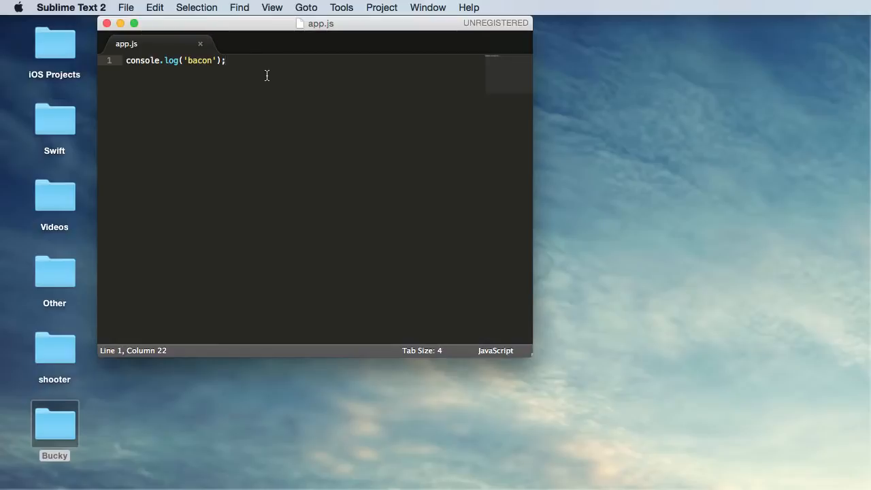